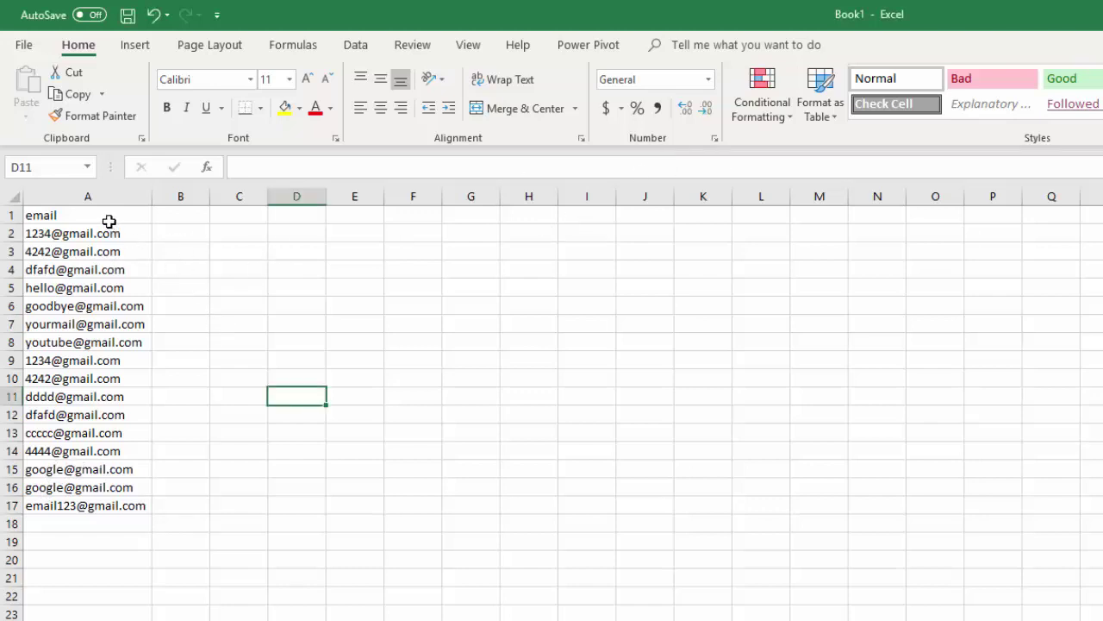
# Step: Highlight duplicate values in the email list A1:A17 with Light Red Fill with Dark Red Text using conditional formatting
pyautogui.moveTo(109, 221); pyautogui.dragTo(82, 505)
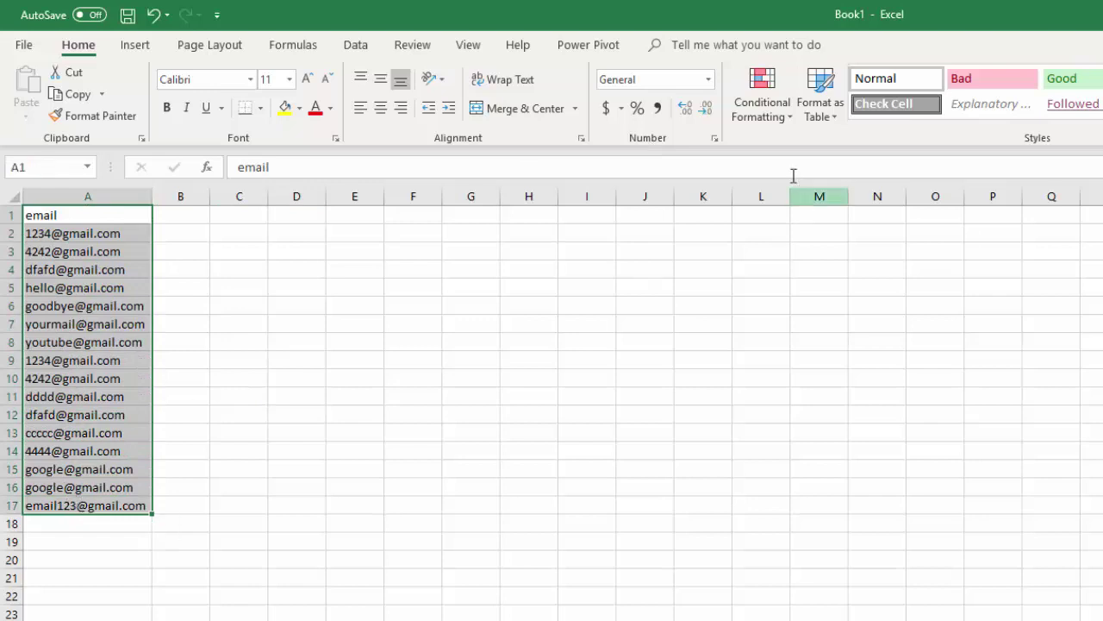
pyautogui.click(764, 108)
pyautogui.moveTo(814, 151)
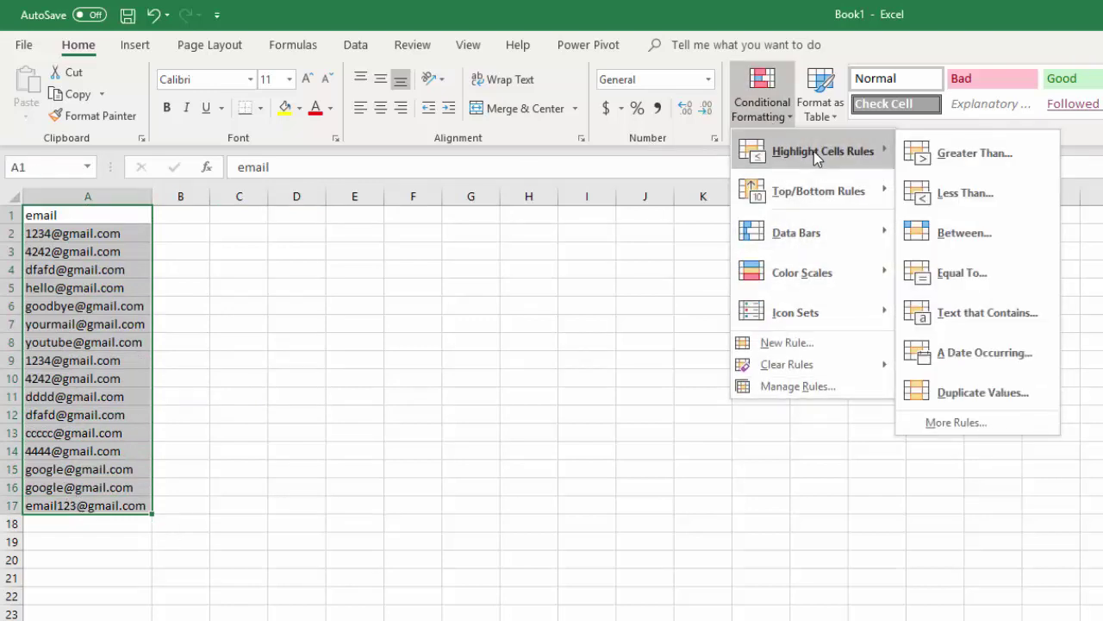
pyautogui.click(1000, 393)
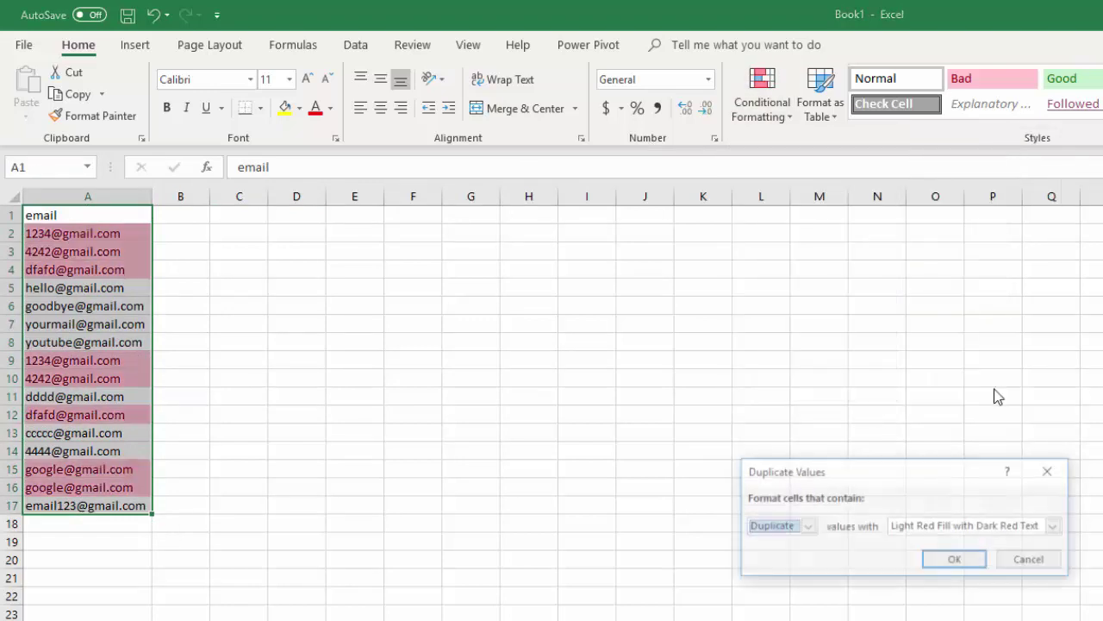
pyautogui.click(956, 561)
pyautogui.click(195, 454)
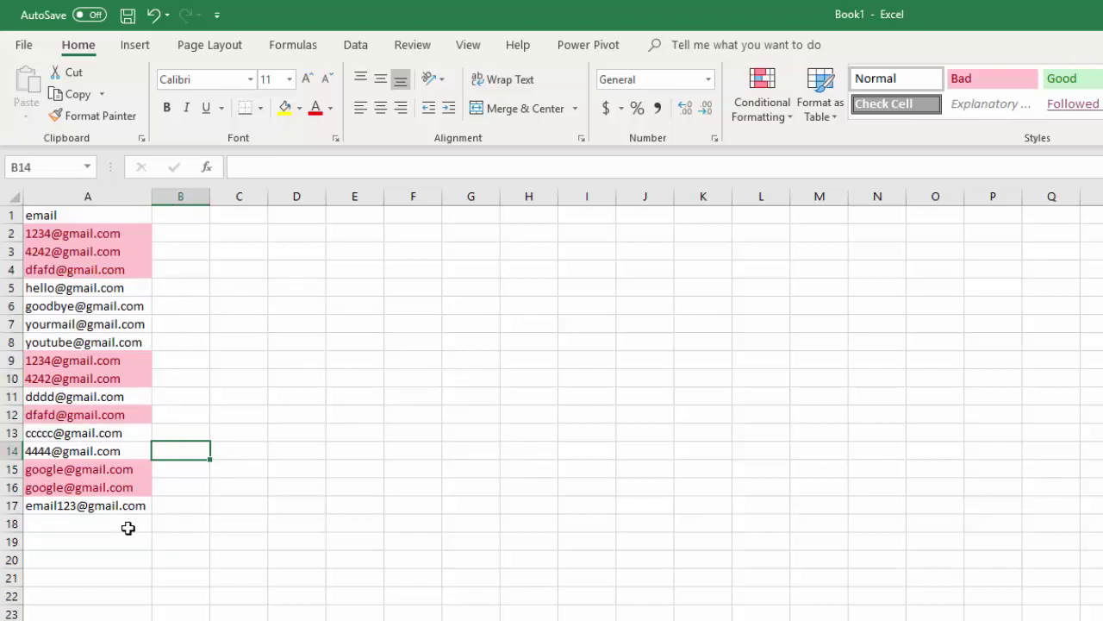
# Step: Undo the duplicate-value highlighting on the email list
pyautogui.hotkey('ctrl', 'z')
pyautogui.click(302, 504)
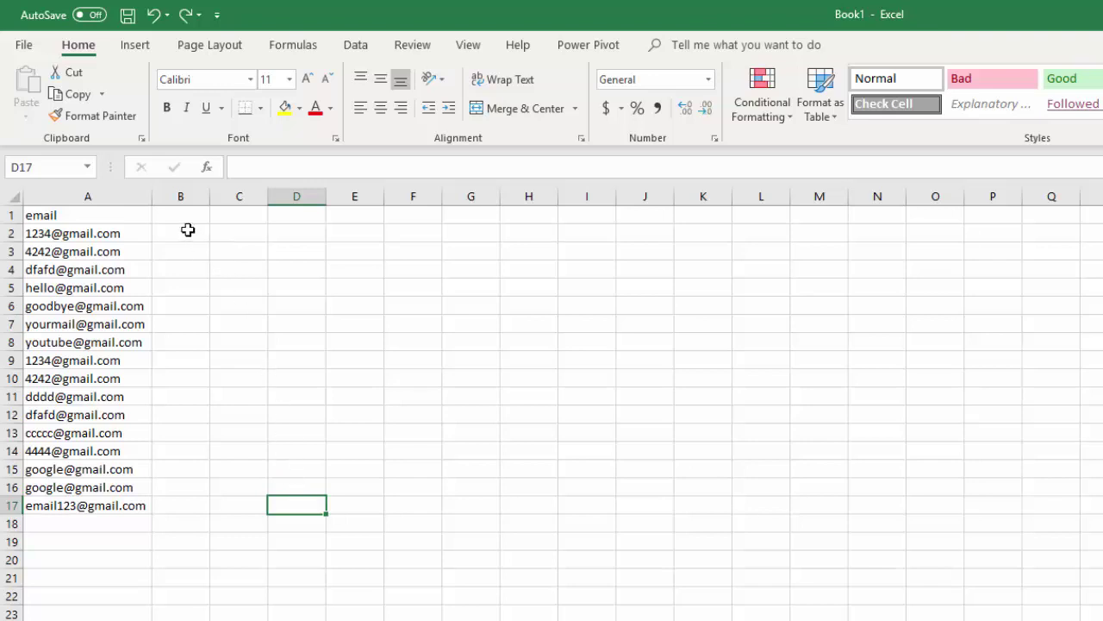
# Step: Enter =COUNTIF(A2:A17,A2) in B2 to count how often the first email occurs in the list
pyautogui.click(187, 230)
pyautogui.write('=count')
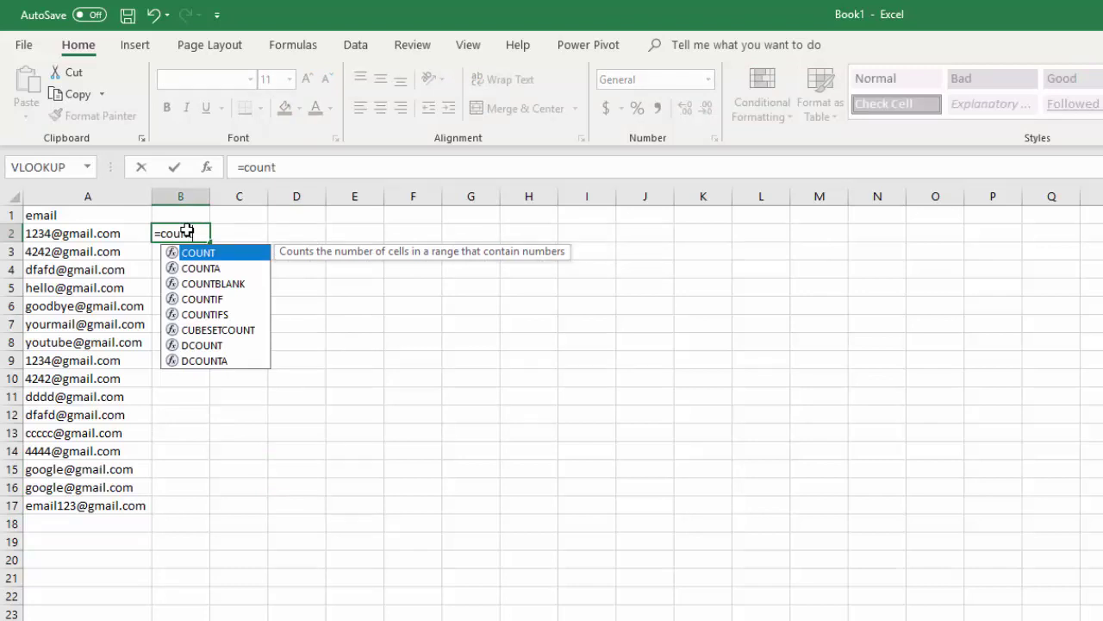
pyautogui.click(209, 300)
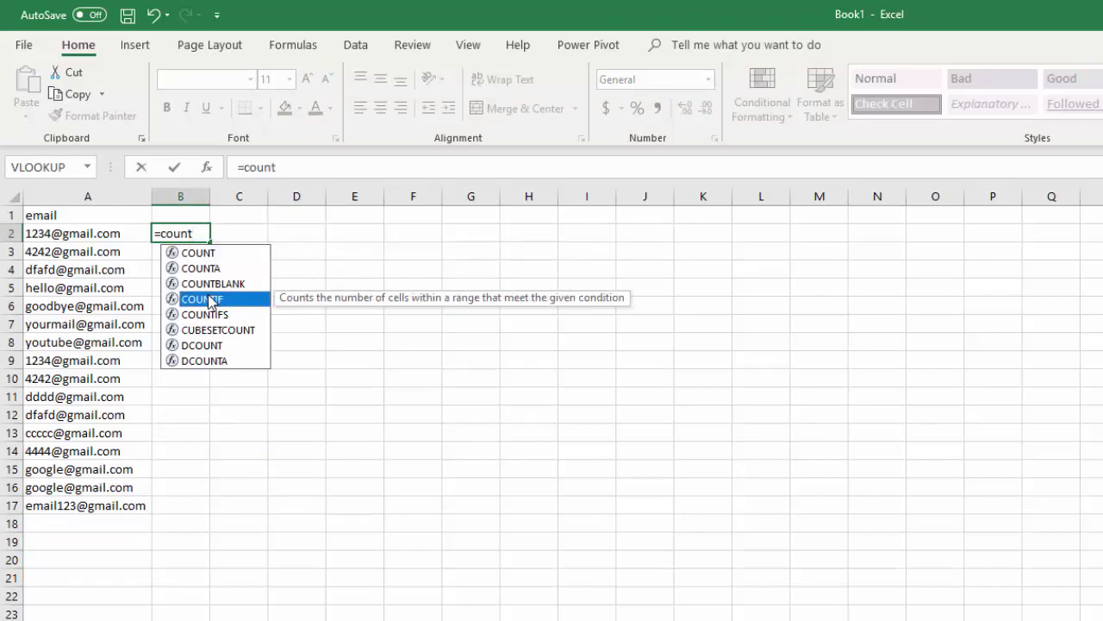
pyautogui.doubleClick(208, 300)
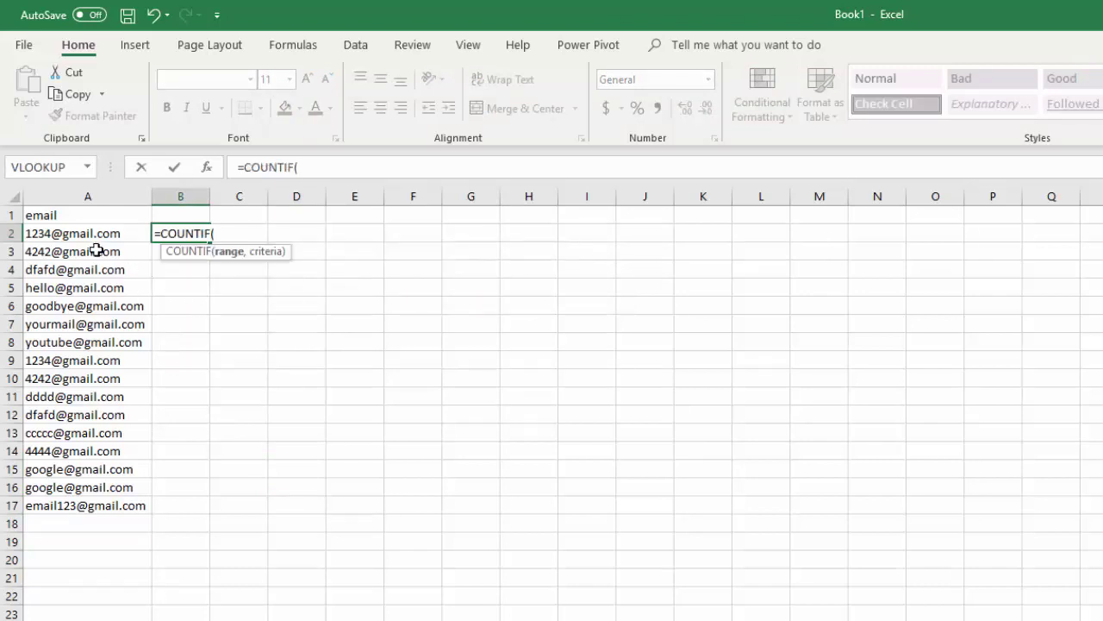
pyautogui.moveTo(81, 233); pyautogui.dragTo(62, 500)
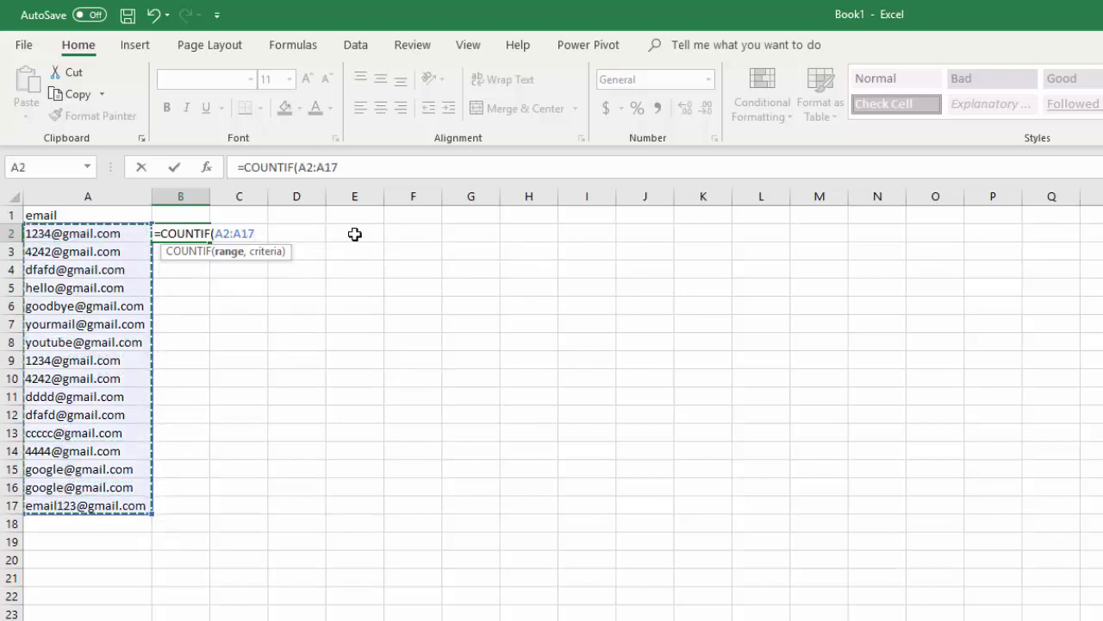
pyautogui.click(353, 168)
pyautogui.write(',')
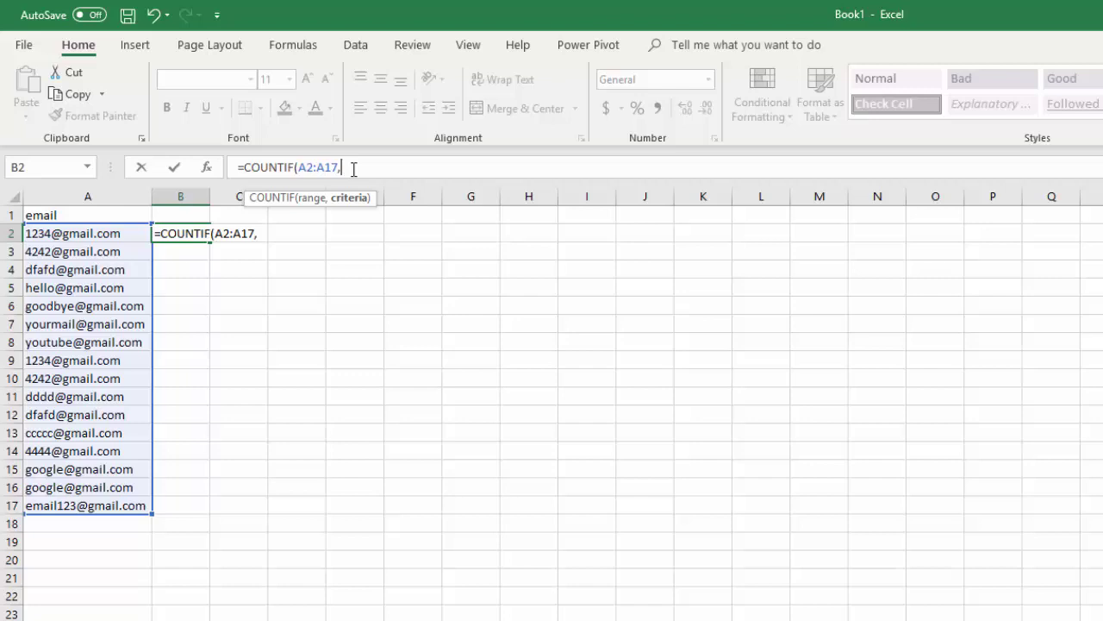
pyautogui.click(108, 232)
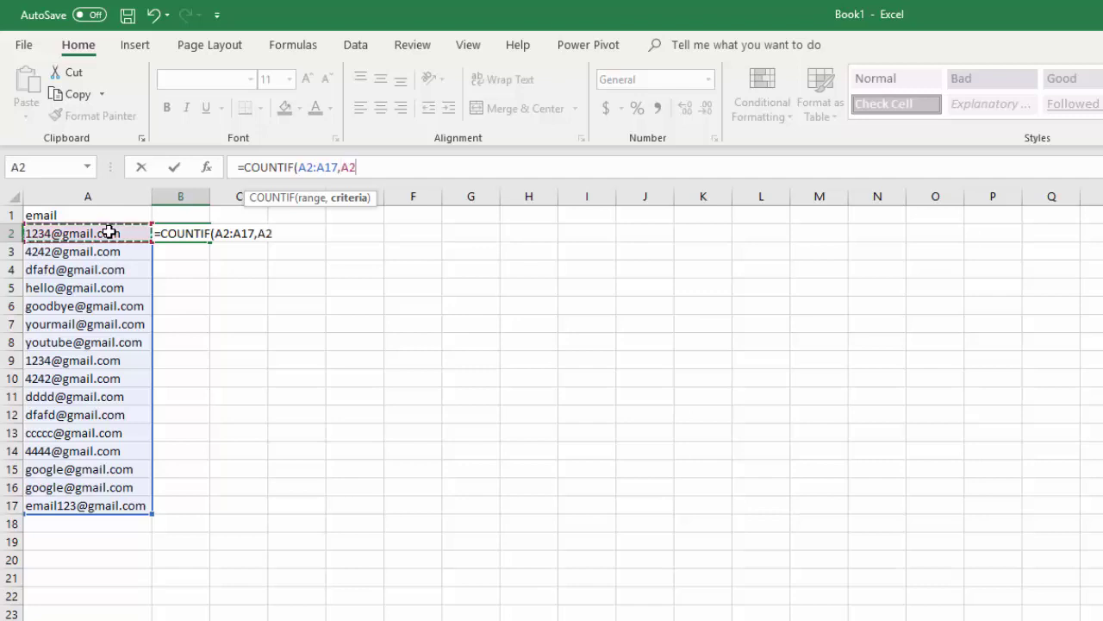
pyautogui.write(')')
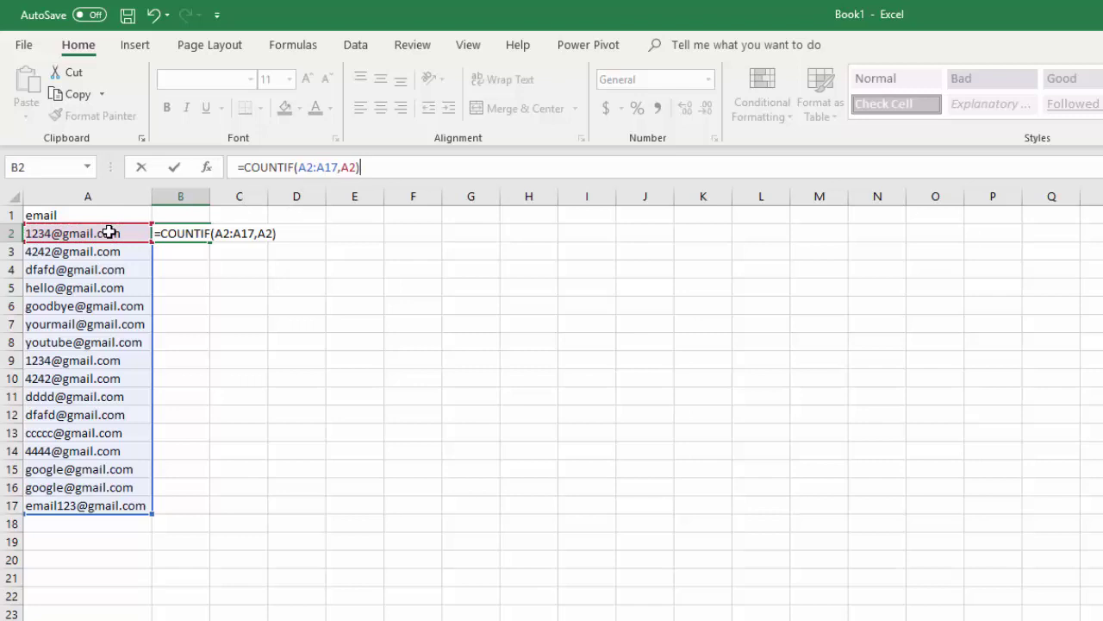
pyautogui.press('Return')
pyautogui.click(173, 322)
pyautogui.click(196, 228)
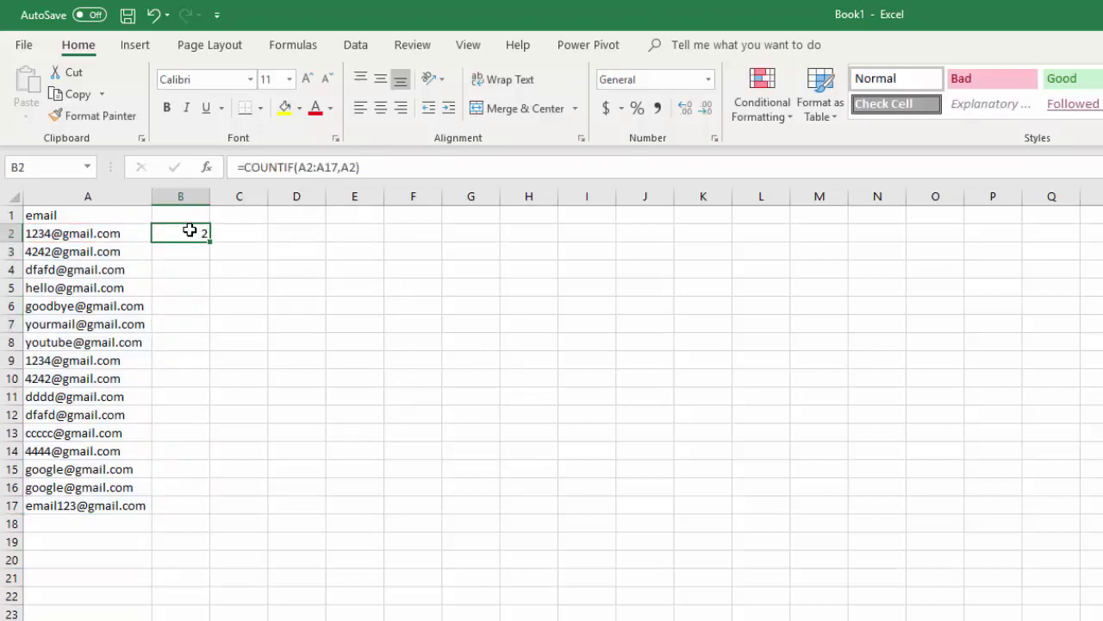
# Step: Show the text of B2's formula in C2 with =FORMULATEXT(B2)
pyautogui.click(222, 233)
pyautogui.write('=f')
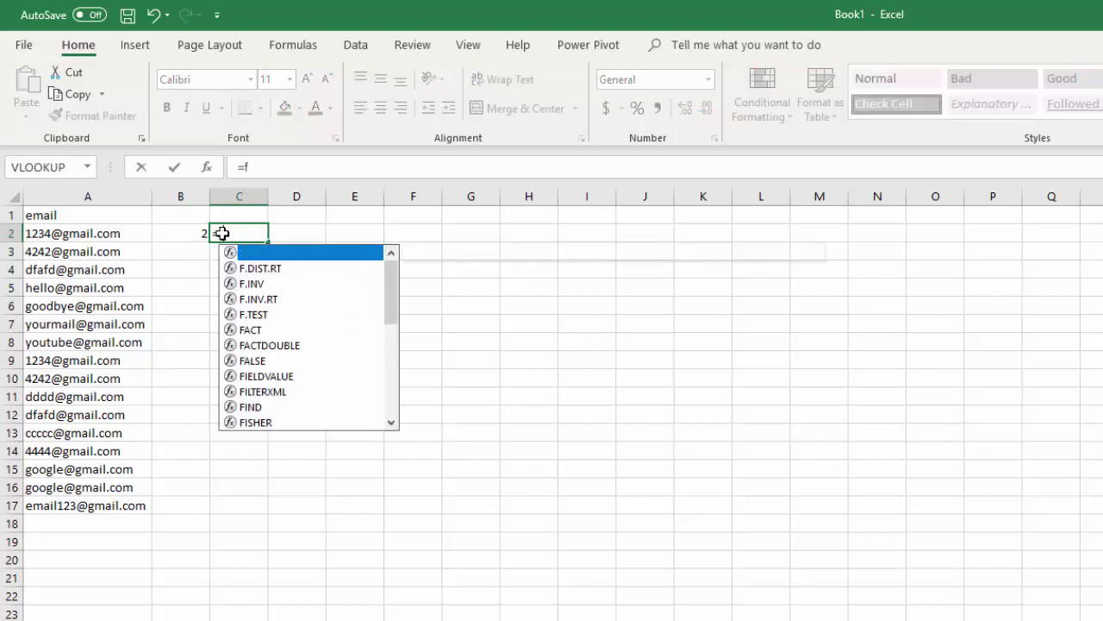
pyautogui.write('ormul')
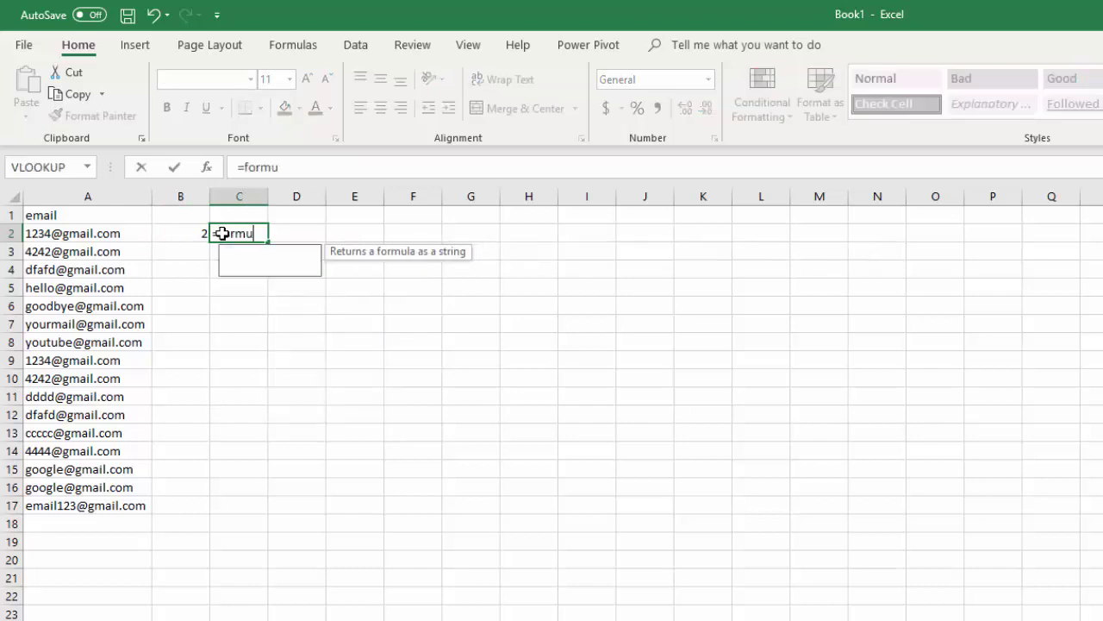
pyautogui.doubleClick(256, 261)
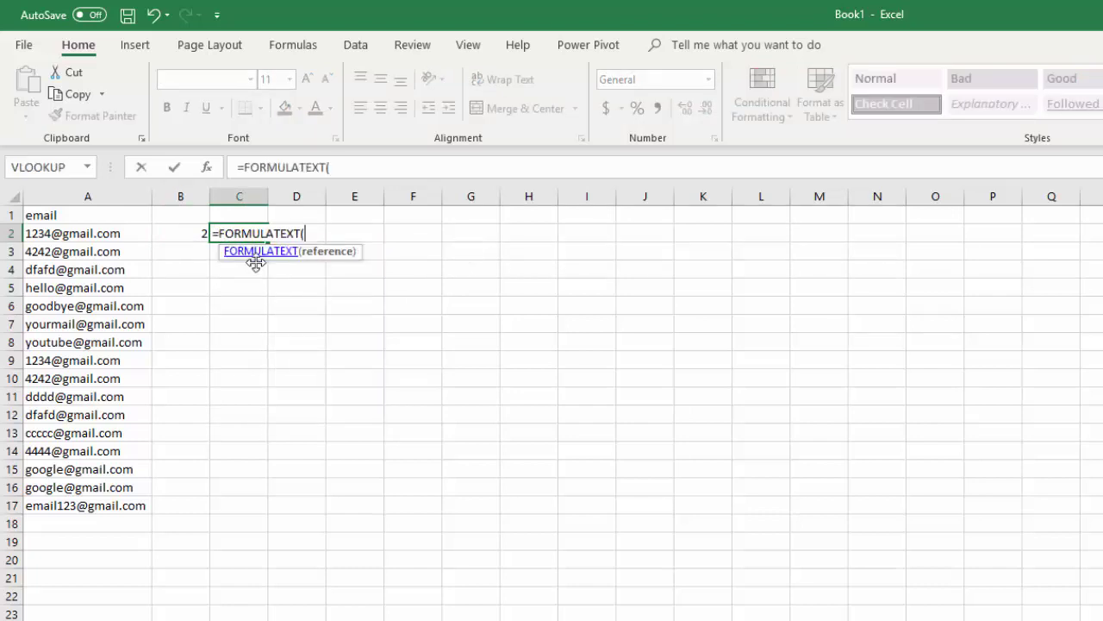
pyautogui.click(198, 235)
pyautogui.press('Return')
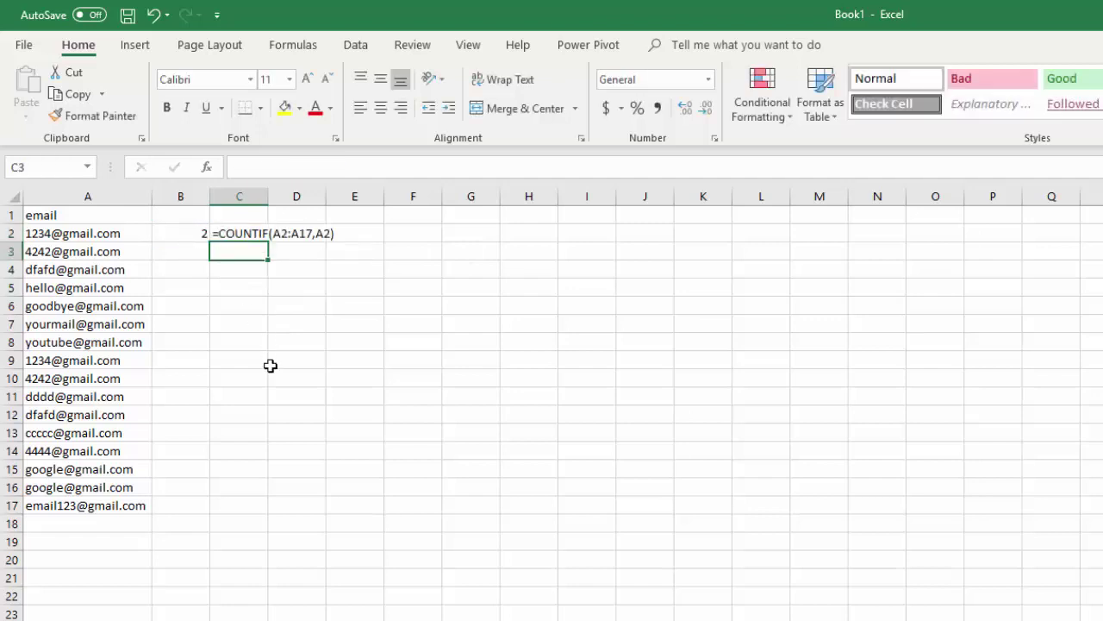
pyautogui.click(270, 366)
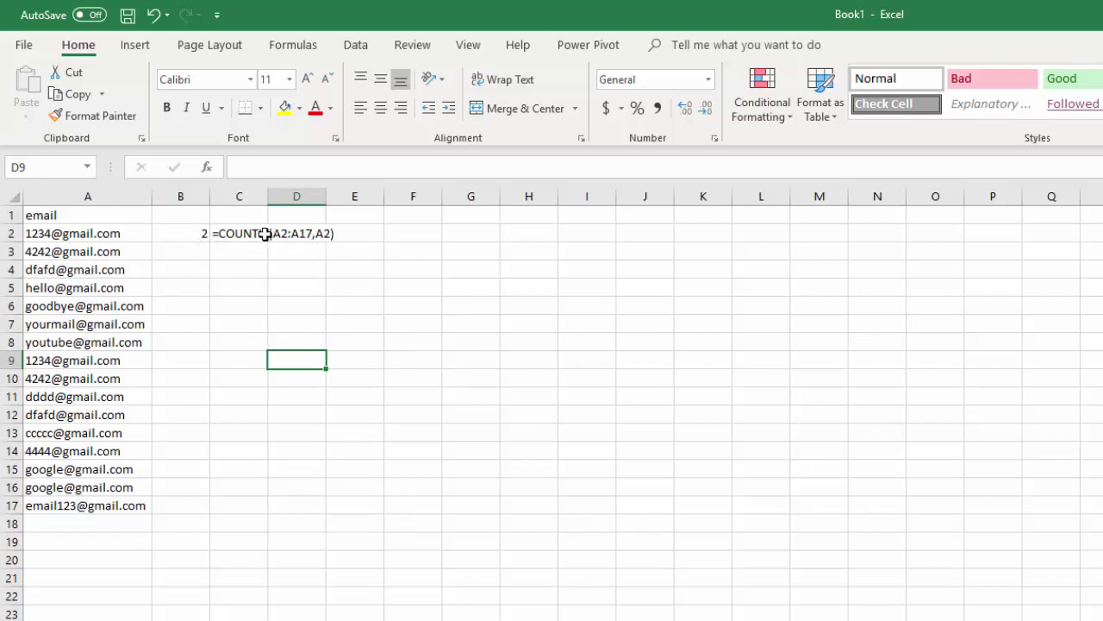
# Step: Make the COUNTIF range in B2 absolute so the formula reads =COUNTIF($A$2:$A$17,A2)
pyautogui.click(172, 232)
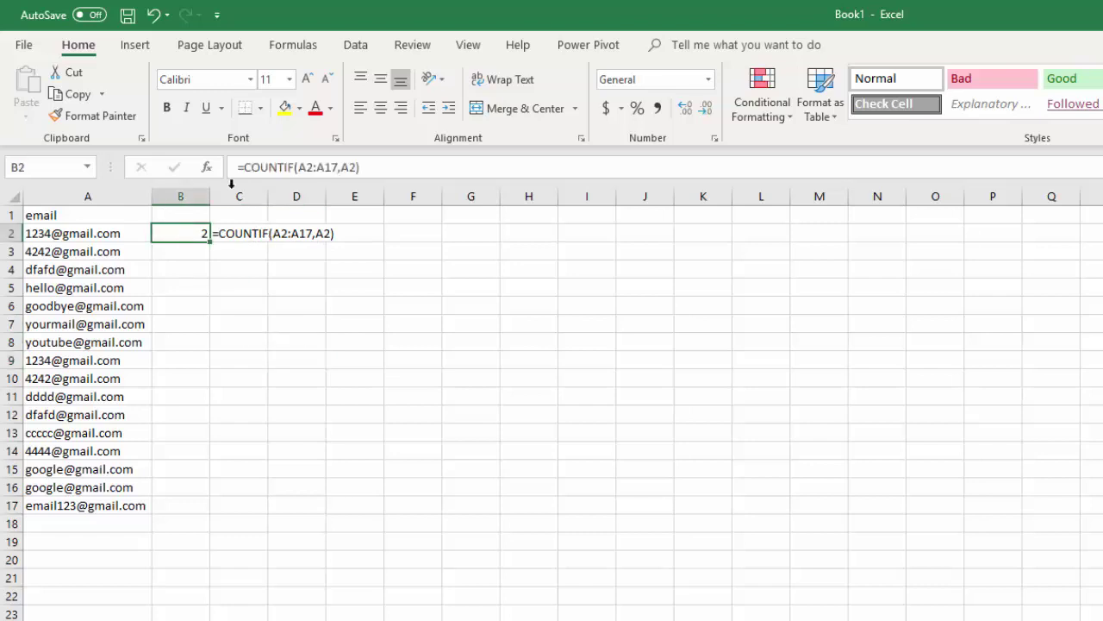
pyautogui.moveTo(298, 167); pyautogui.dragTo(333, 166)
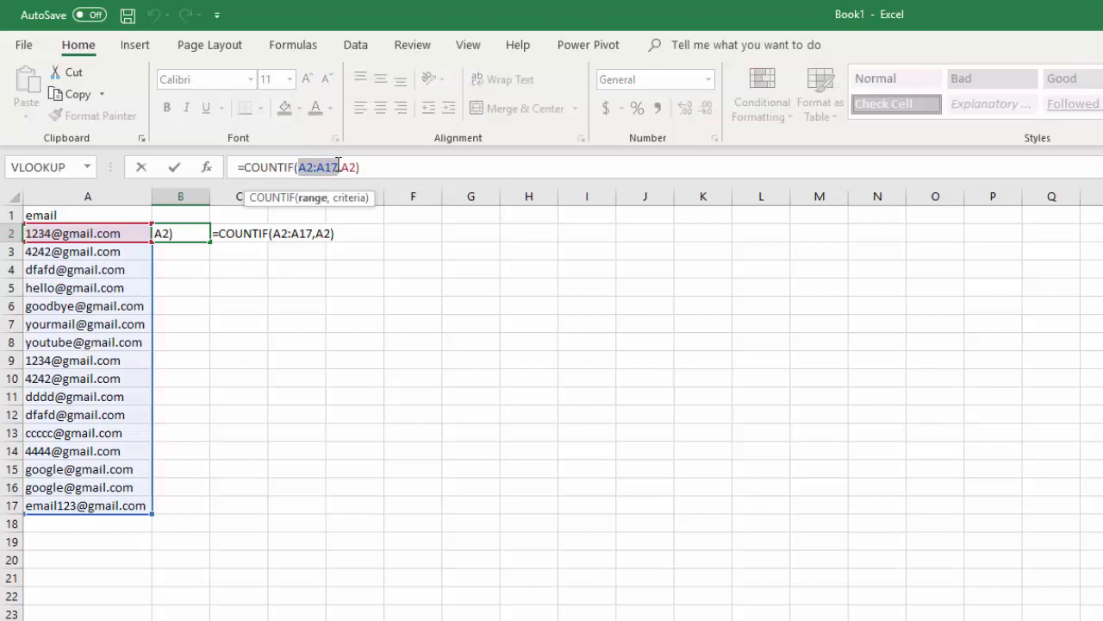
pyautogui.press('F4')
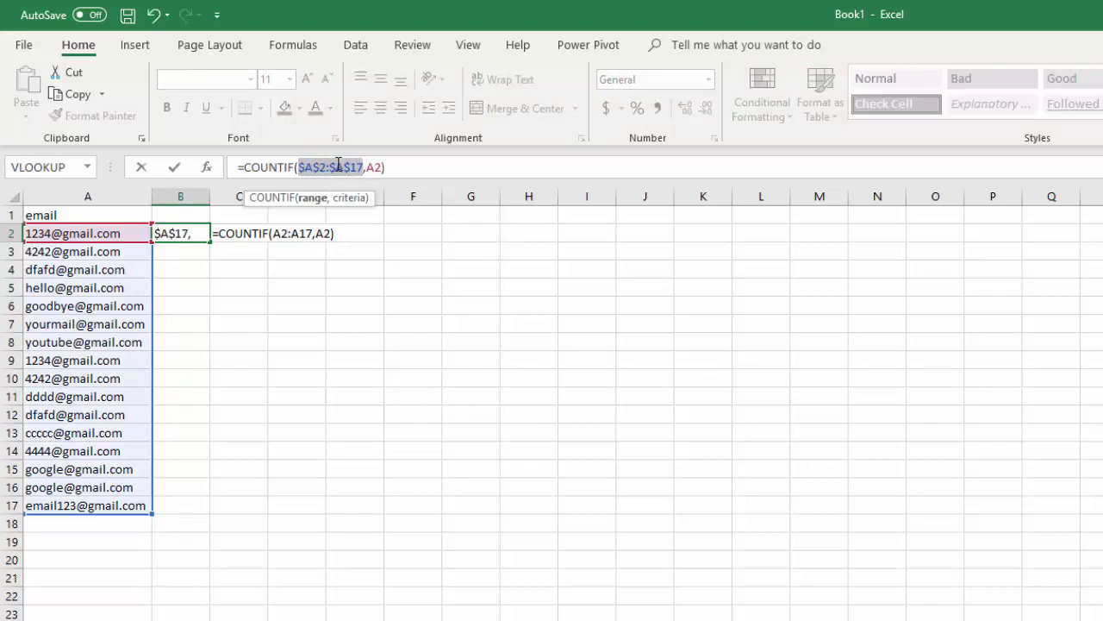
pyautogui.press('Return')
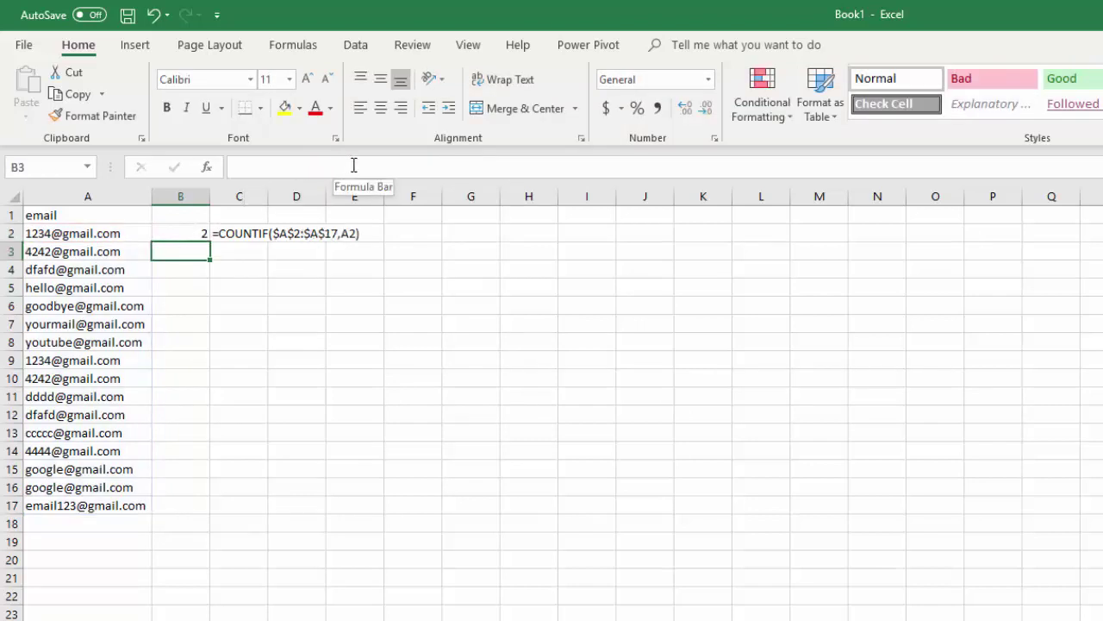
# Step: Fill the COUNTIF formula in B2 and the FORMULATEXT formula in C2 down to row 17
pyautogui.click(197, 230)
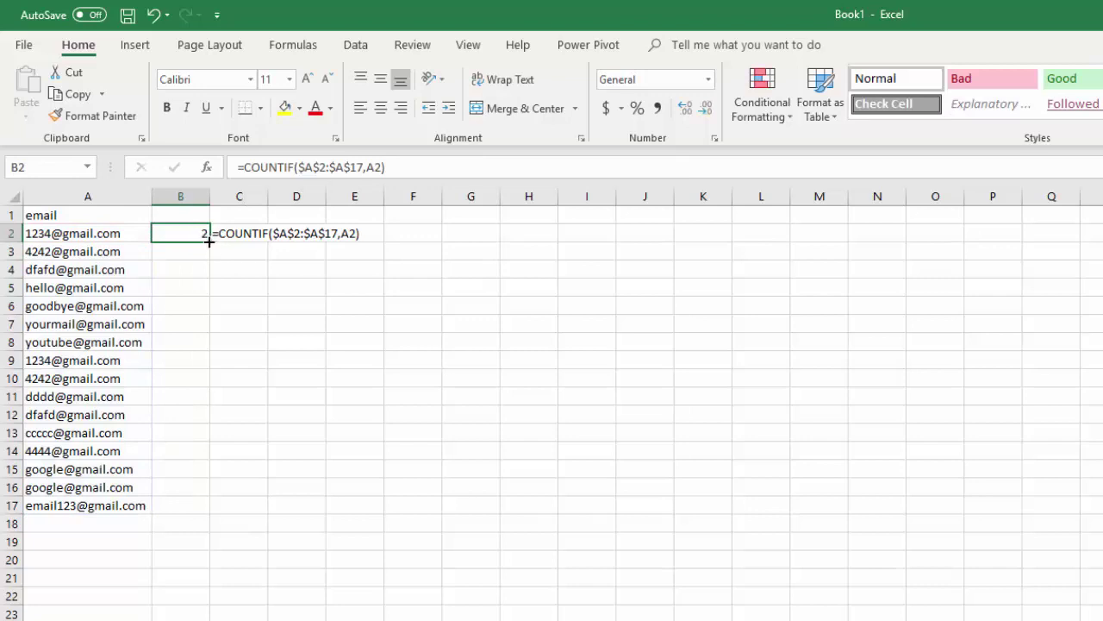
pyautogui.doubleClick(210, 242)
pyautogui.click(251, 485)
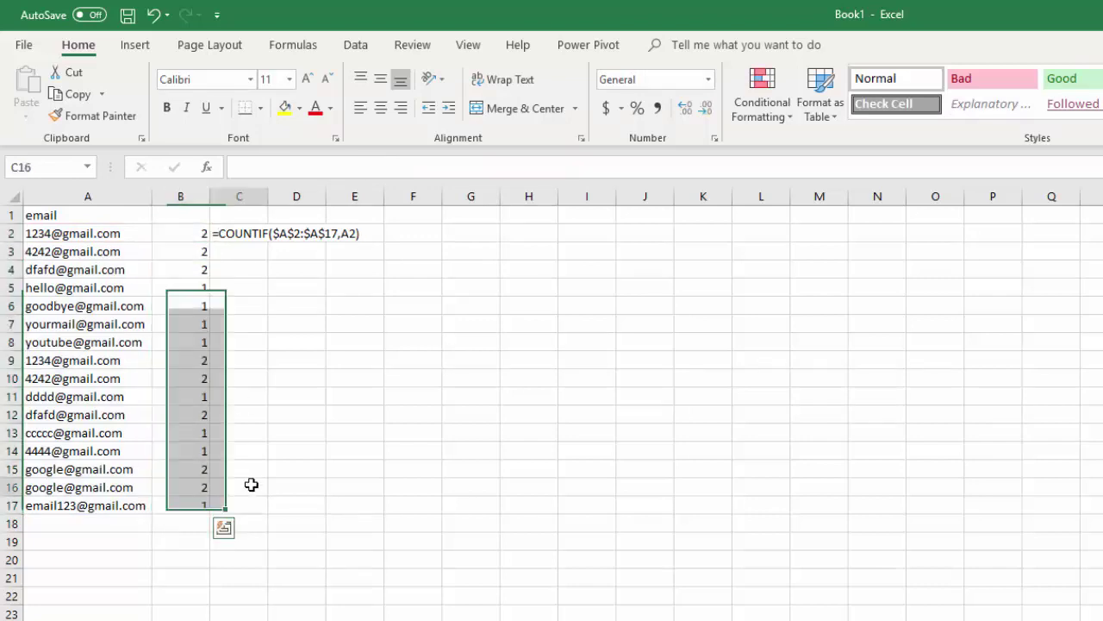
pyautogui.click(235, 231)
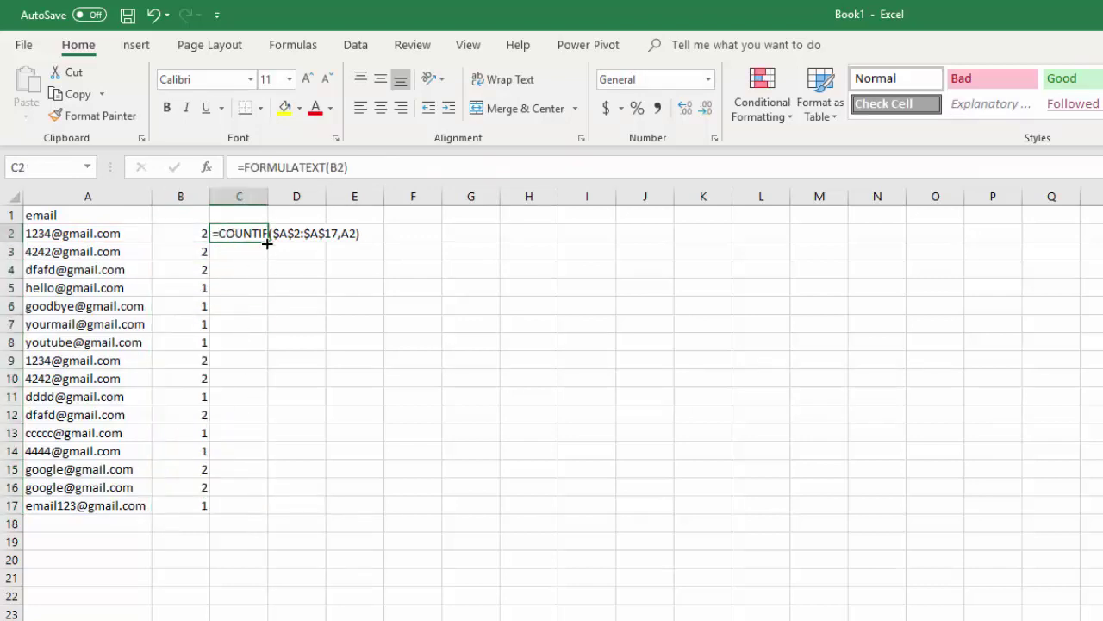
pyautogui.doubleClick(268, 243)
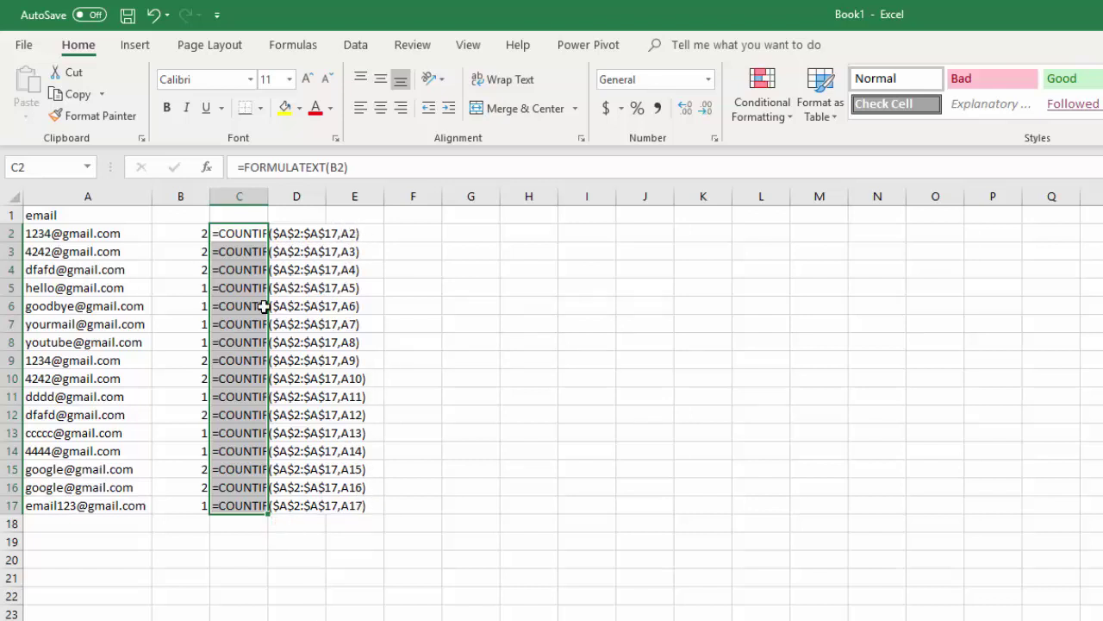
pyautogui.click(297, 559)
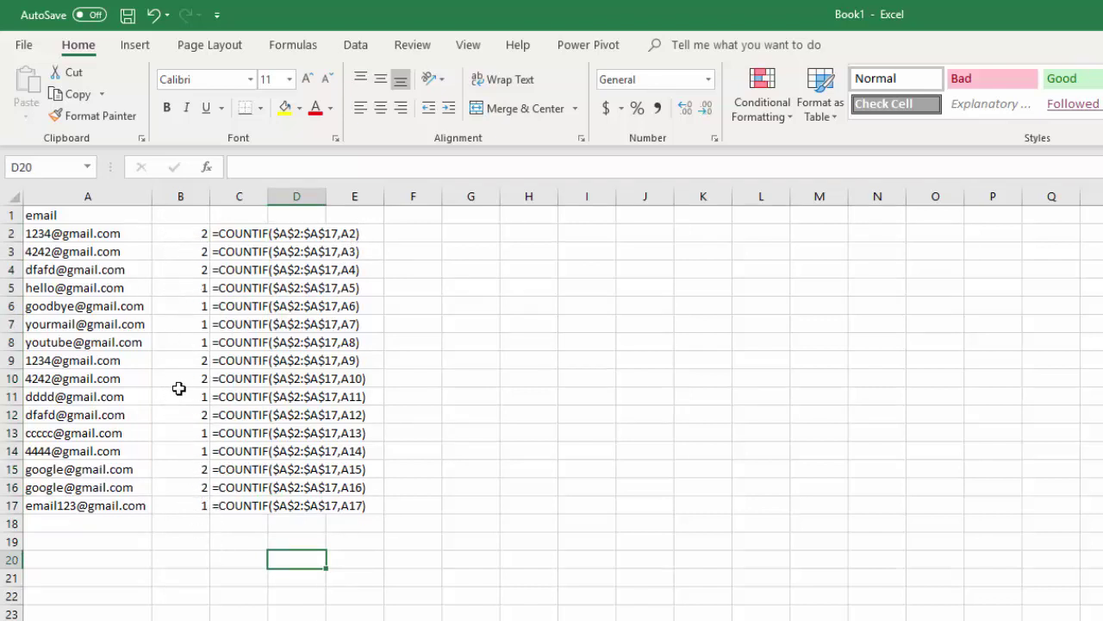
# Step: Undo the formula entries until columns B and C are empty again
pyautogui.click(449, 412)
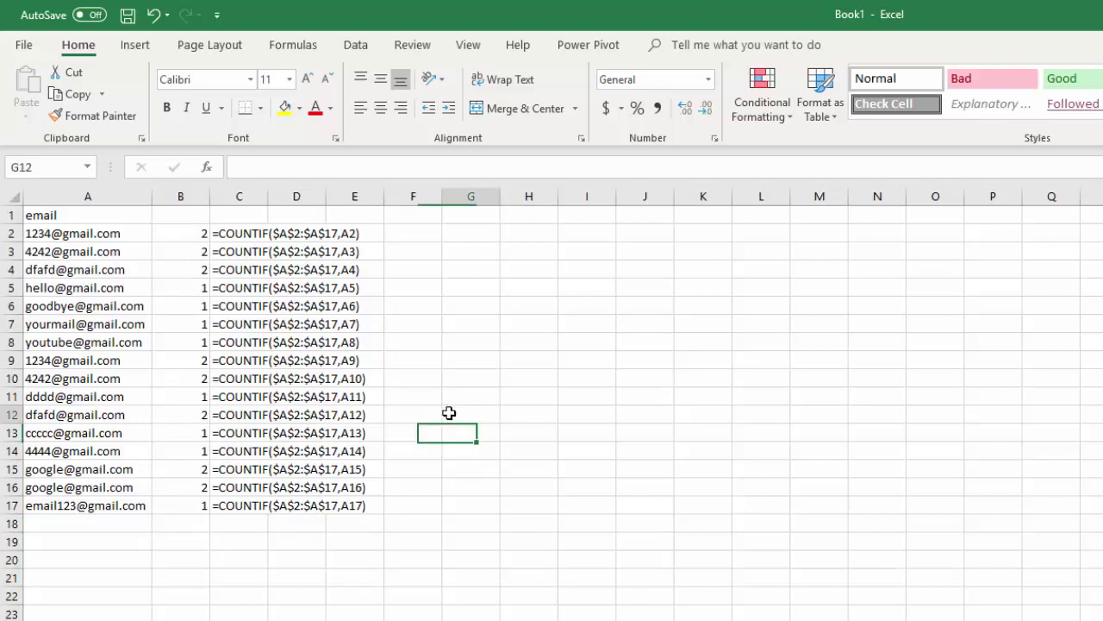
pyautogui.hotkey('ctrl', 'c')
pyautogui.hotkey('ctrl', 'z')
pyautogui.click(360, 436)
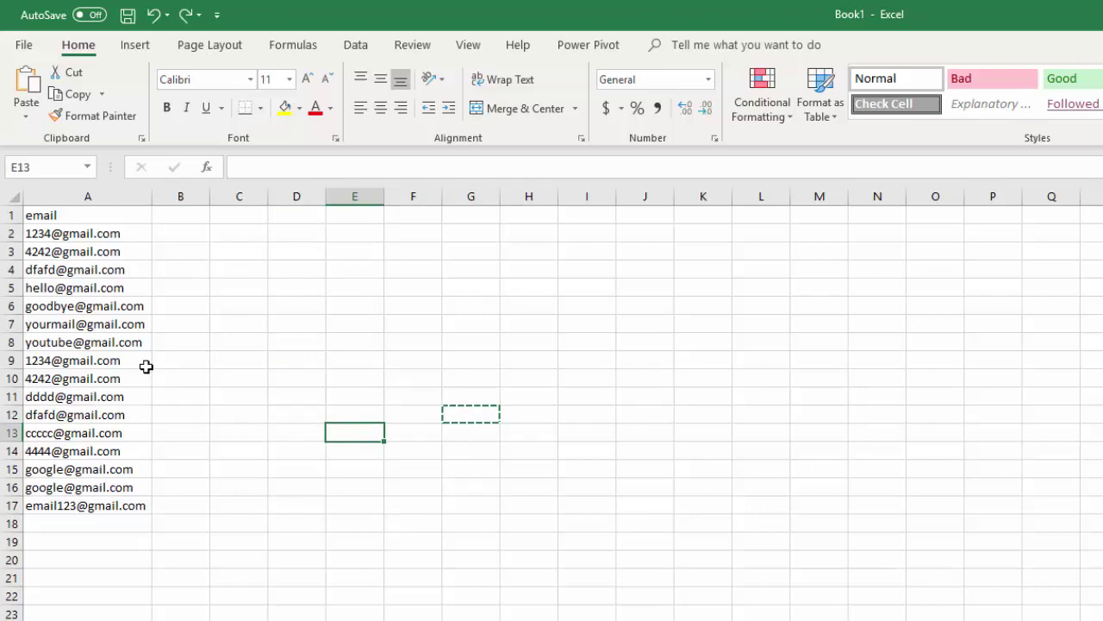
# Step: Create a PivotTable from the email list Sheet1!$A$1:$A$17 on a new worksheet
pyautogui.click(85, 328)
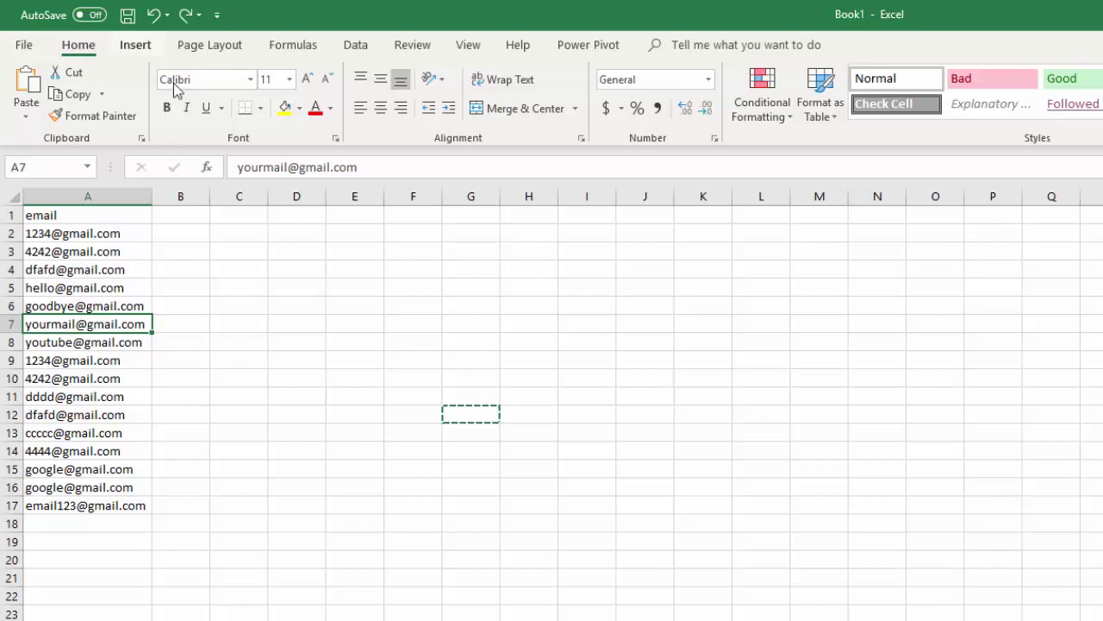
pyautogui.click(136, 45)
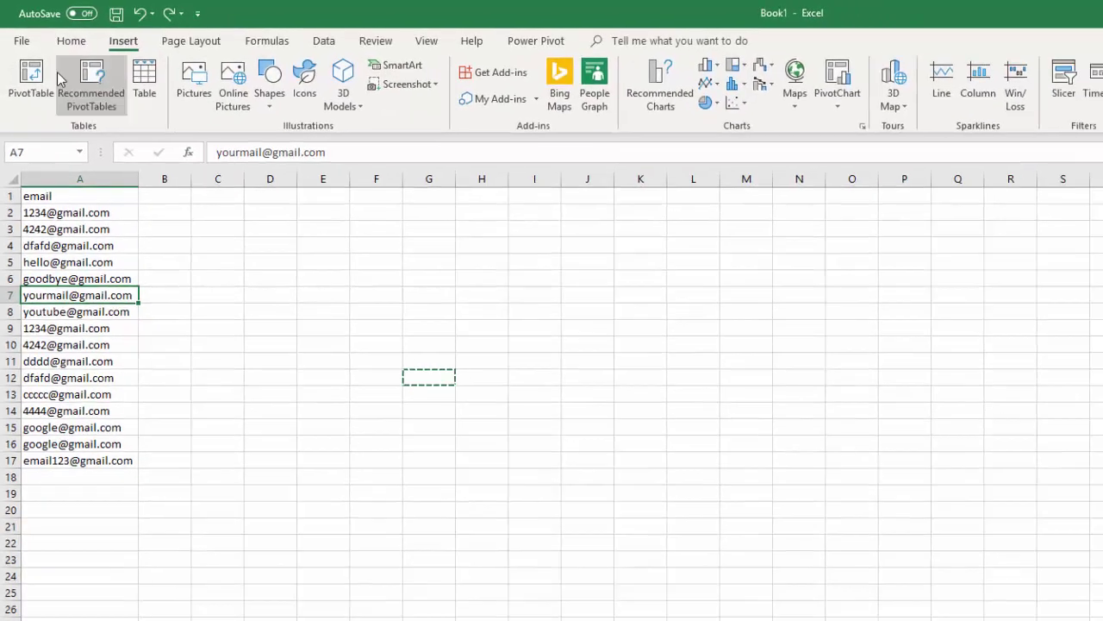
pyautogui.click(30, 82)
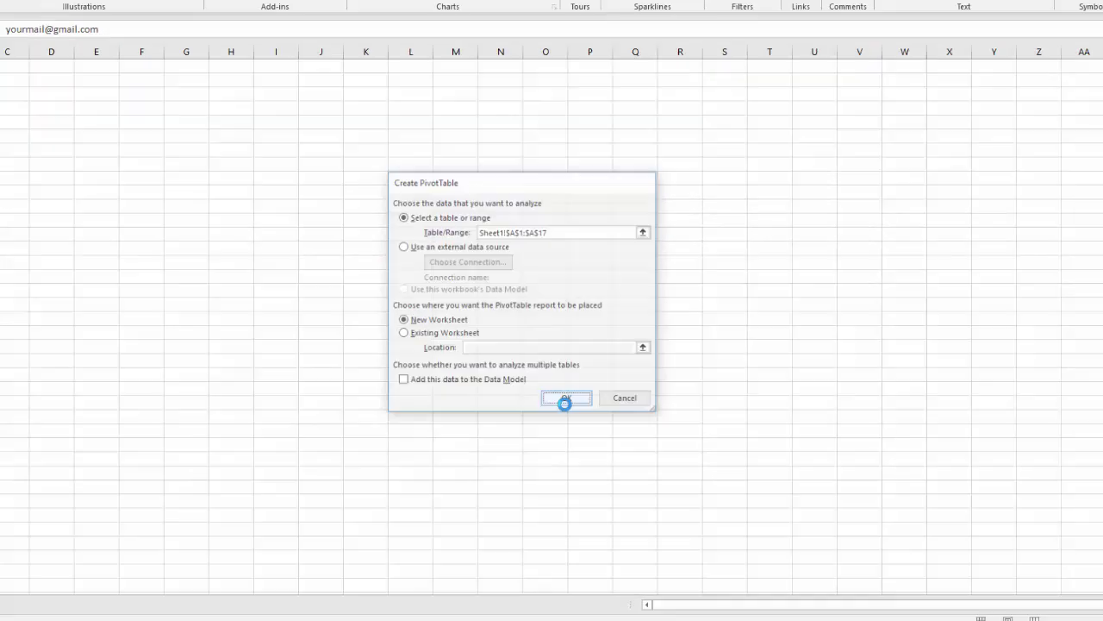
pyautogui.click(460, 356)
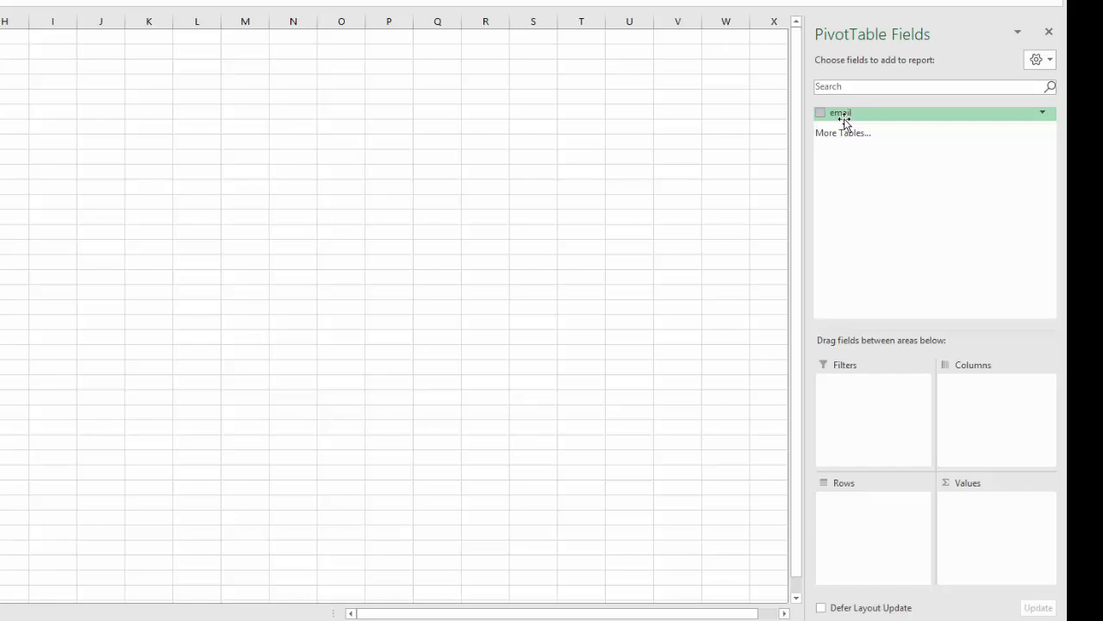
# Step: Add the email field to the PivotTable's Rows and to its Values as Count of email
pyautogui.moveTo(842, 115); pyautogui.dragTo(882, 516)
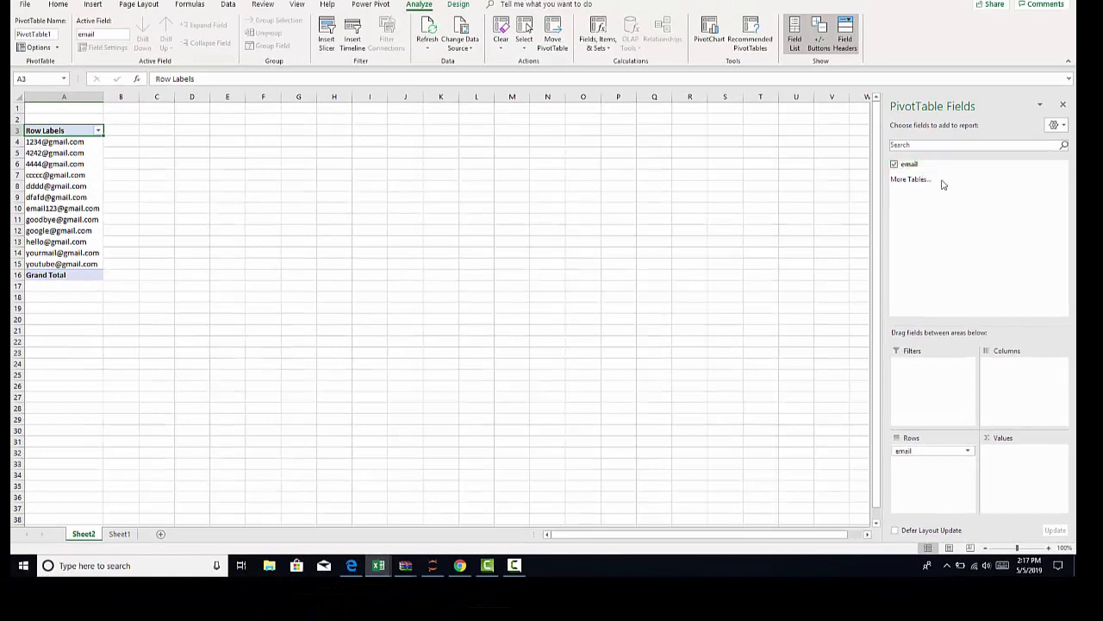
pyautogui.moveTo(931, 170); pyautogui.dragTo(1021, 457)
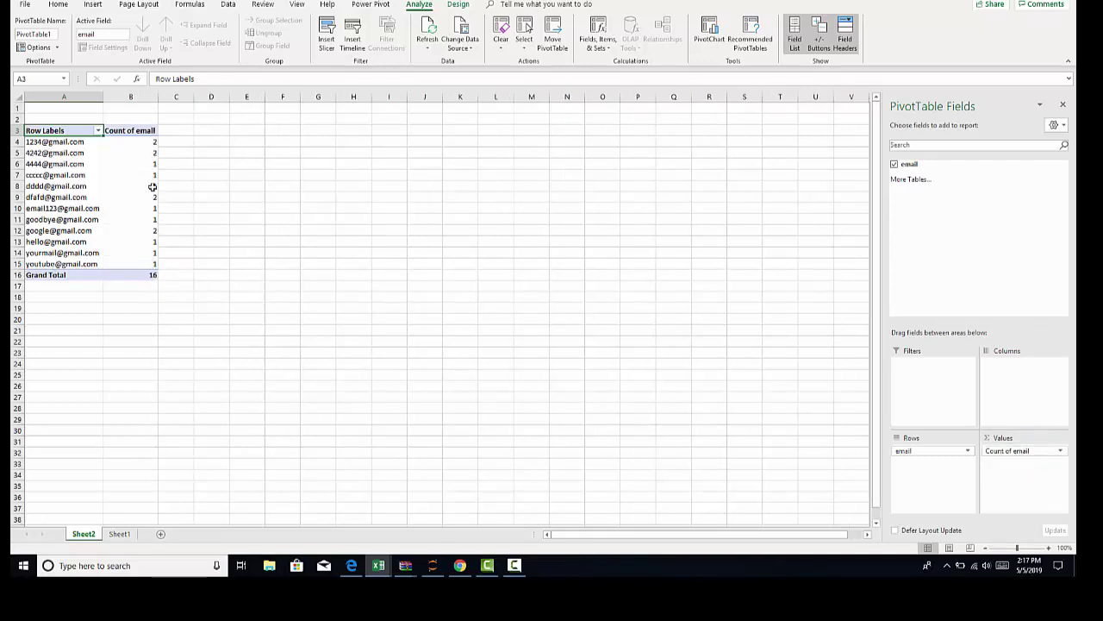
pyautogui.moveTo(151, 264)
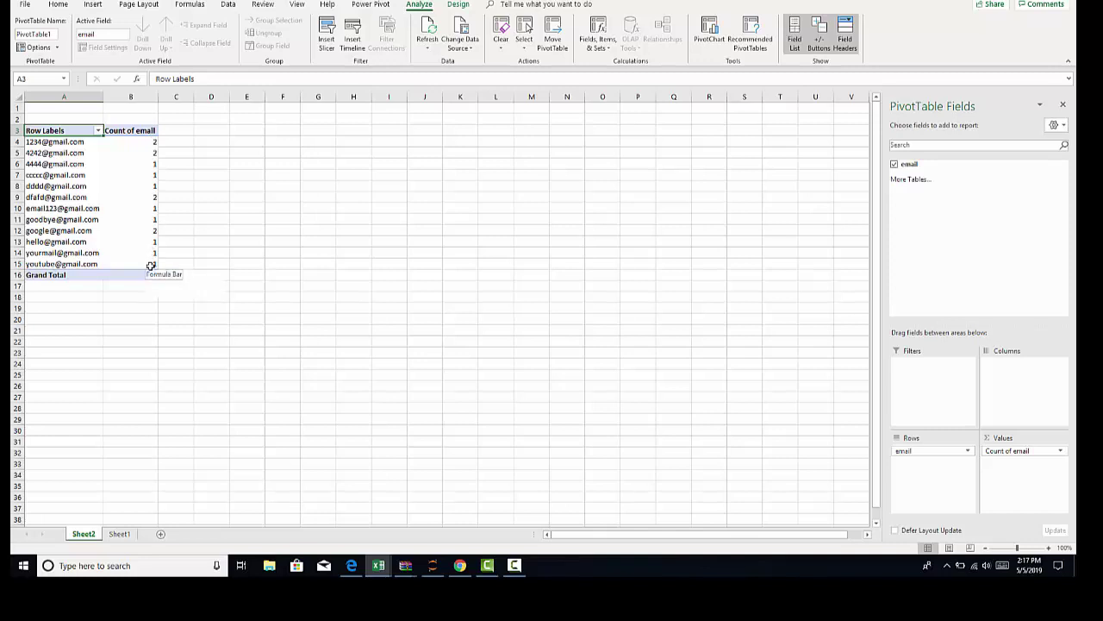